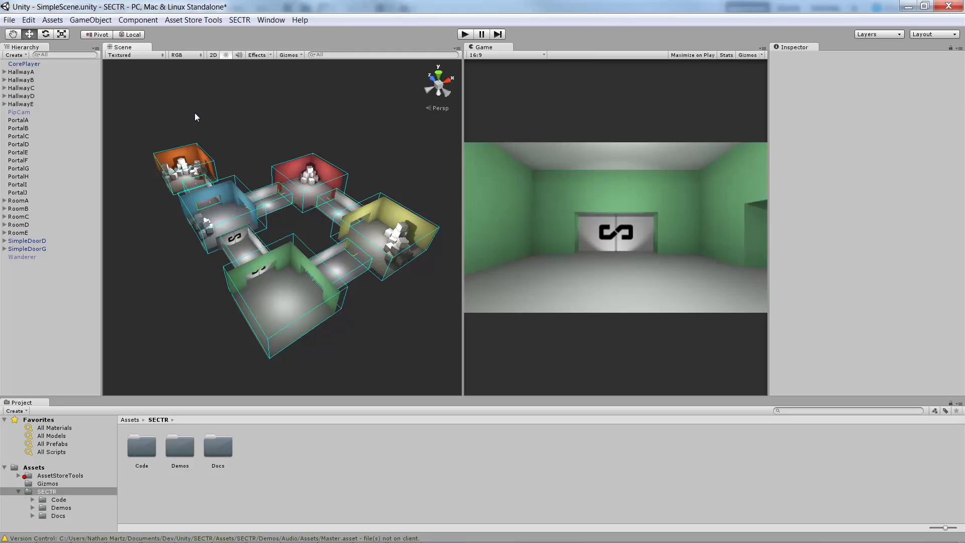
Add a SECTR Audio System via GameObject > Create Other > SECTR > Audio, then clear the selection
{"action": "left_click", "coordinate": [92, 20]}
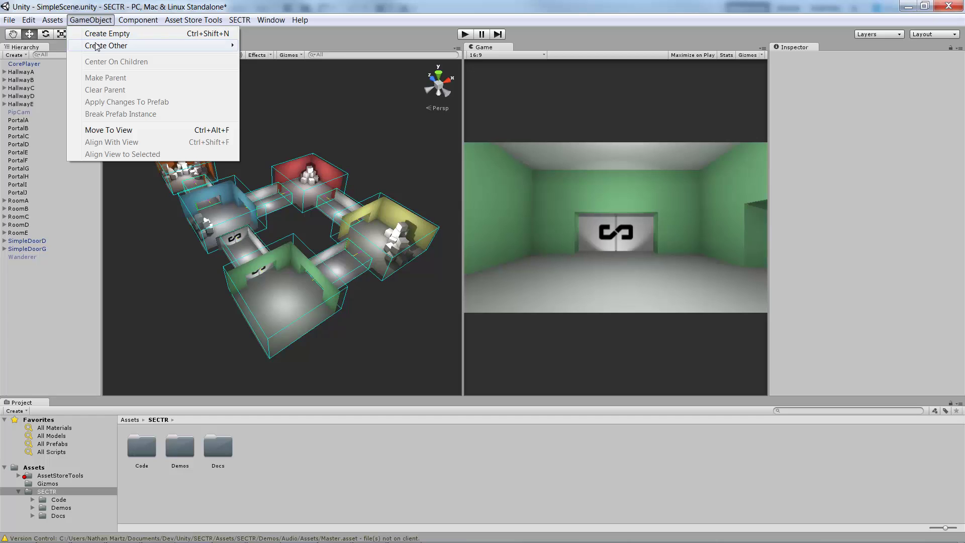
{"action": "mouse_move", "coordinate": [110, 46]}
{"action": "mouse_move", "coordinate": [329, 342]}
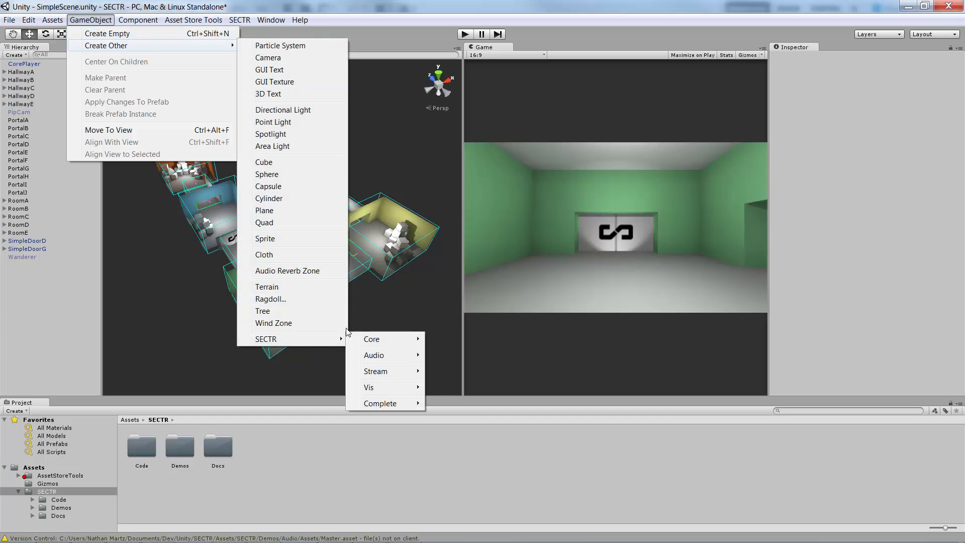
{"action": "mouse_move", "coordinate": [400, 357]}
{"action": "left_click", "coordinate": [463, 355]}
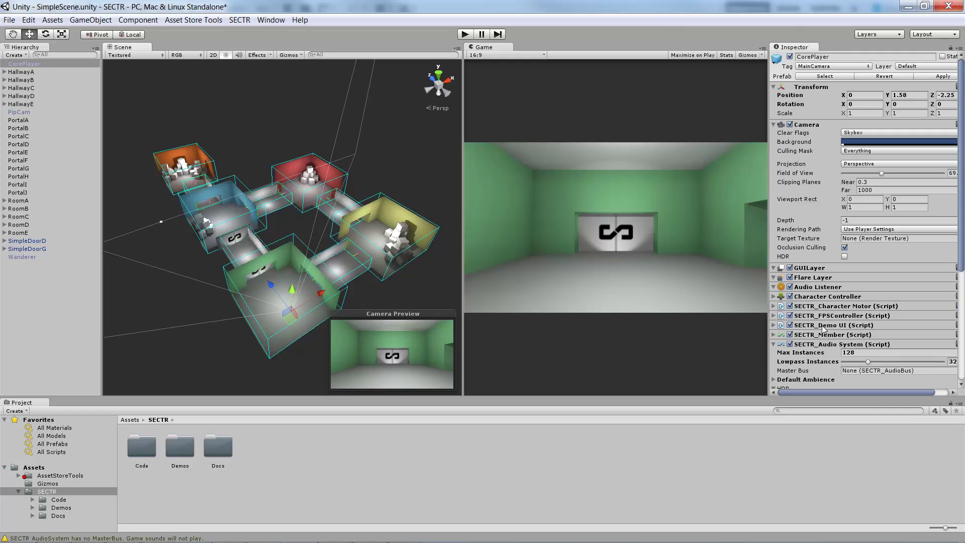
{"action": "scroll", "coordinate": [825, 342], "scroll_direction": "down", "scroll_amount": 3}
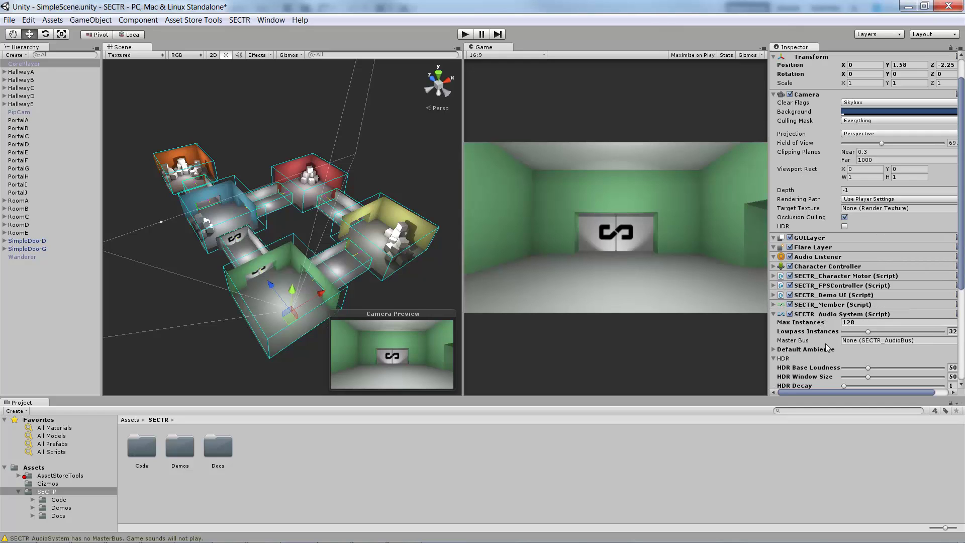
{"action": "left_click", "coordinate": [268, 120]}
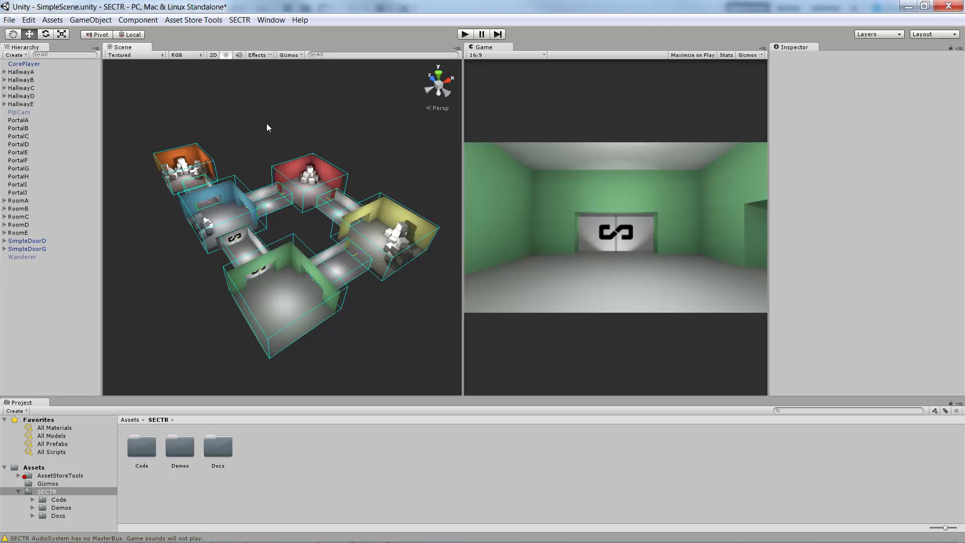
Open the SECTR Audio window from Window > SECTR > Audio
{"action": "left_click", "coordinate": [271, 22]}
{"action": "mouse_move", "coordinate": [308, 282]}
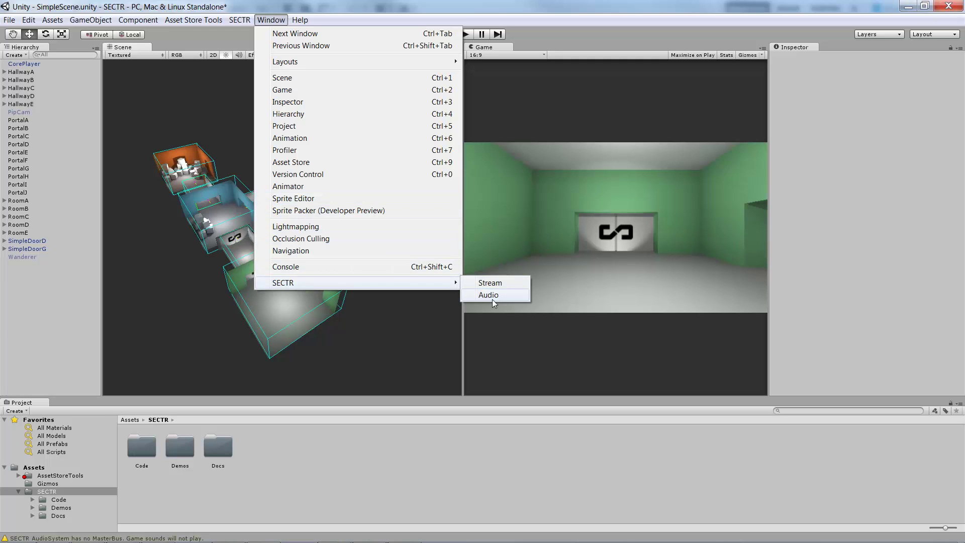
{"action": "left_click", "coordinate": [494, 299]}
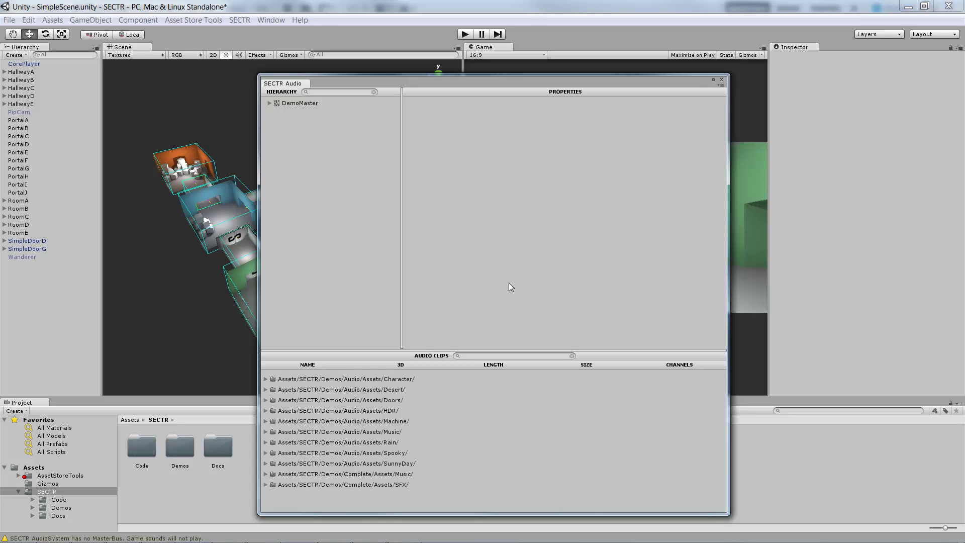
{"action": "left_click", "coordinate": [265, 411]}
{"action": "scroll", "coordinate": [360, 436], "scroll_direction": "down", "scroll_amount": 2}
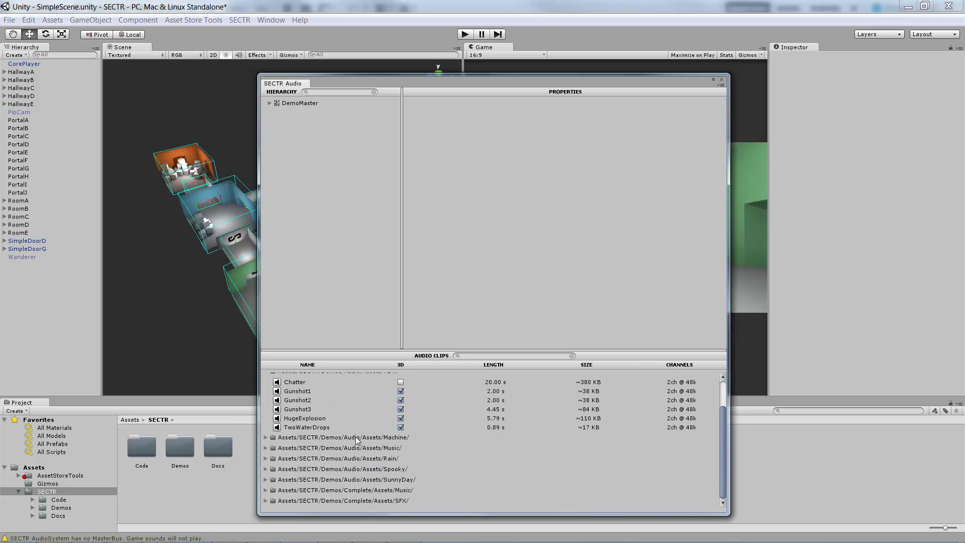
{"action": "scroll", "coordinate": [382, 440], "scroll_direction": "up", "scroll_amount": 2}
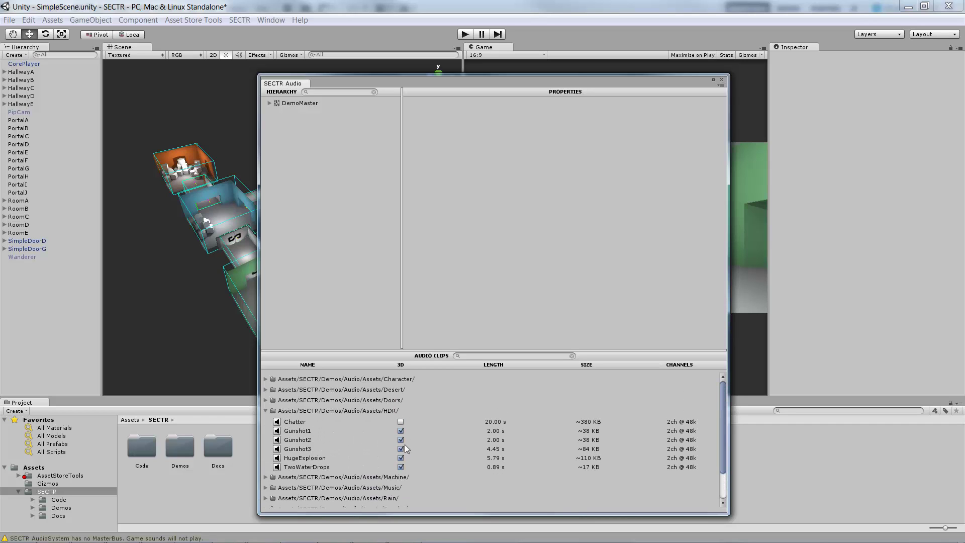
{"action": "left_click", "coordinate": [277, 440]}
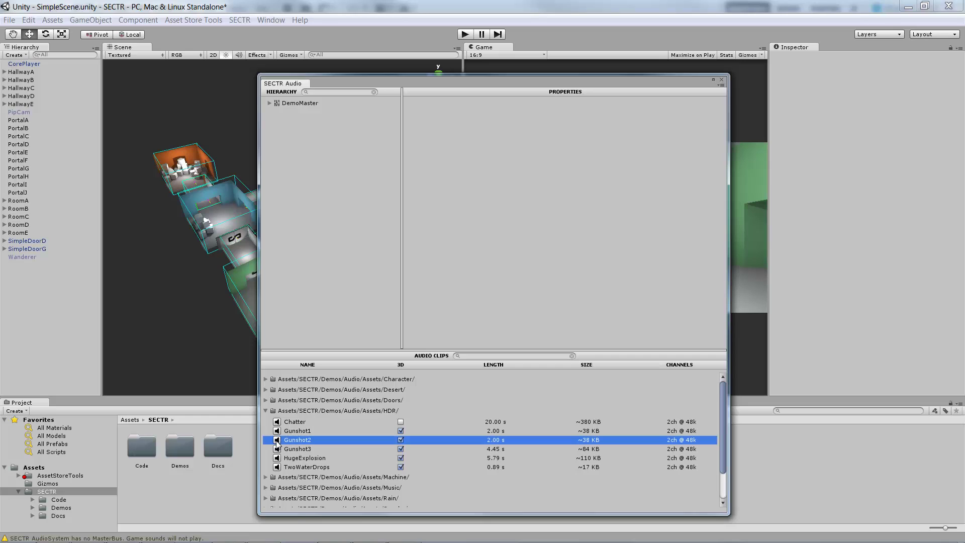
{"action": "left_click", "coordinate": [271, 411]}
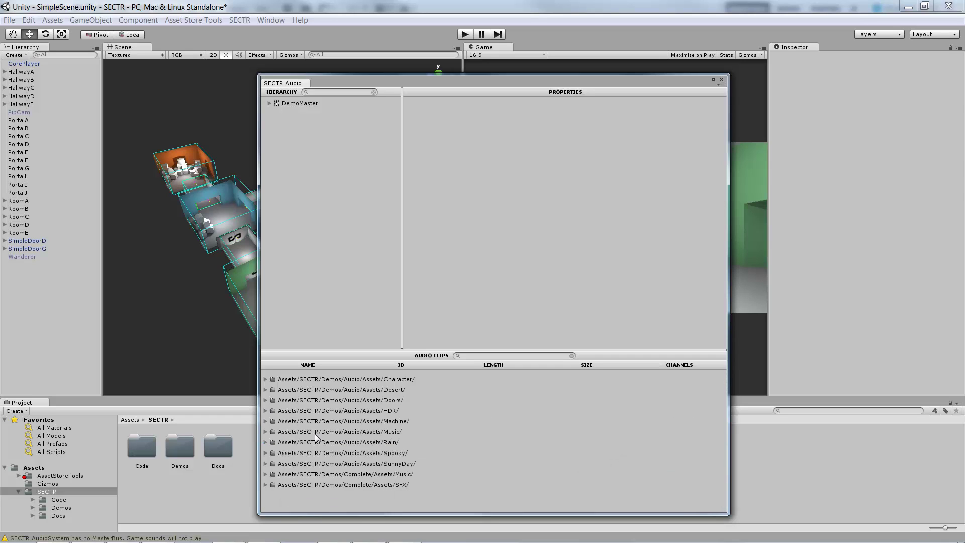
{"action": "left_click", "coordinate": [274, 463]}
{"action": "scroll", "coordinate": [295, 465], "scroll_direction": "down", "scroll_amount": 1}
{"action": "left_click", "coordinate": [278, 444]}
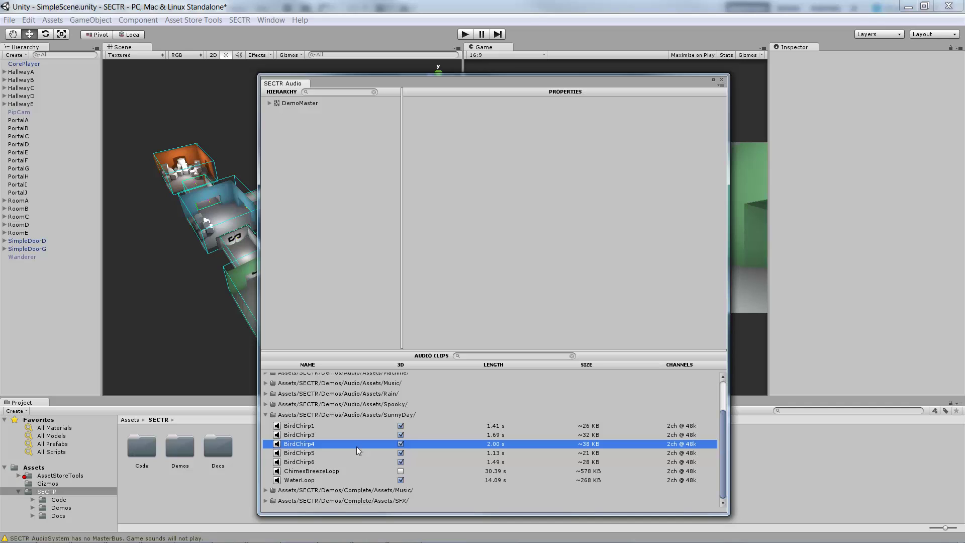
{"action": "right_click", "coordinate": [493, 444]}
{"action": "left_click", "coordinate": [528, 388]}
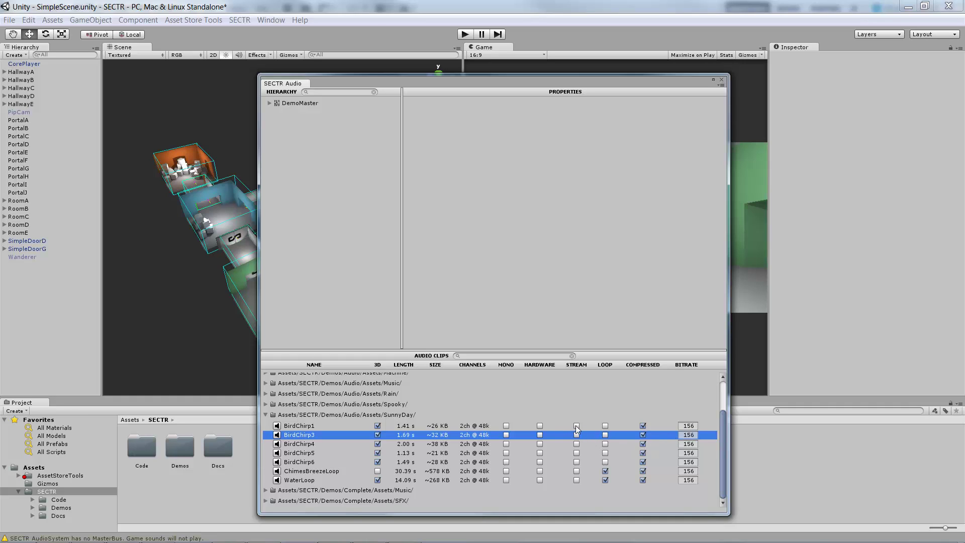
{"action": "right_click", "coordinate": [473, 397]}
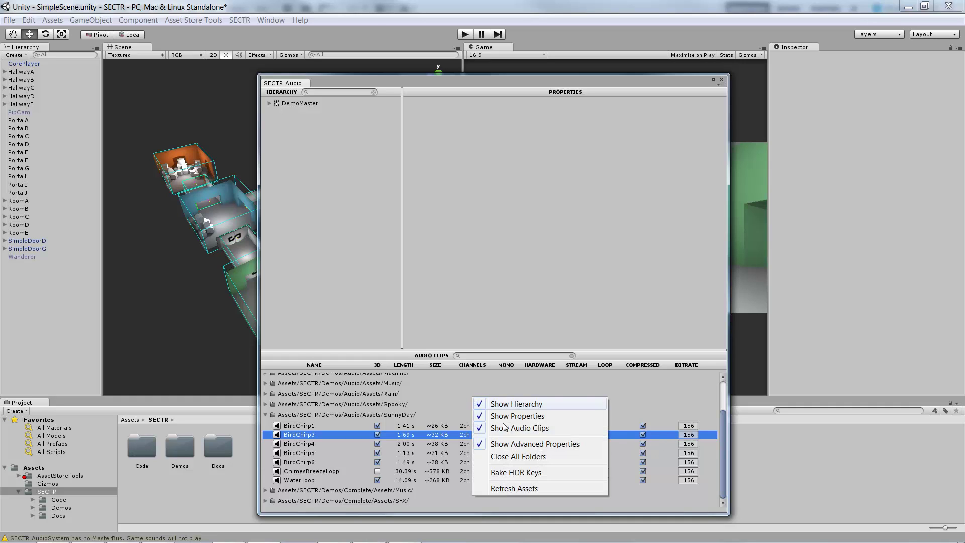
{"action": "left_click", "coordinate": [519, 445]}
{"action": "left_click", "coordinate": [499, 355]}
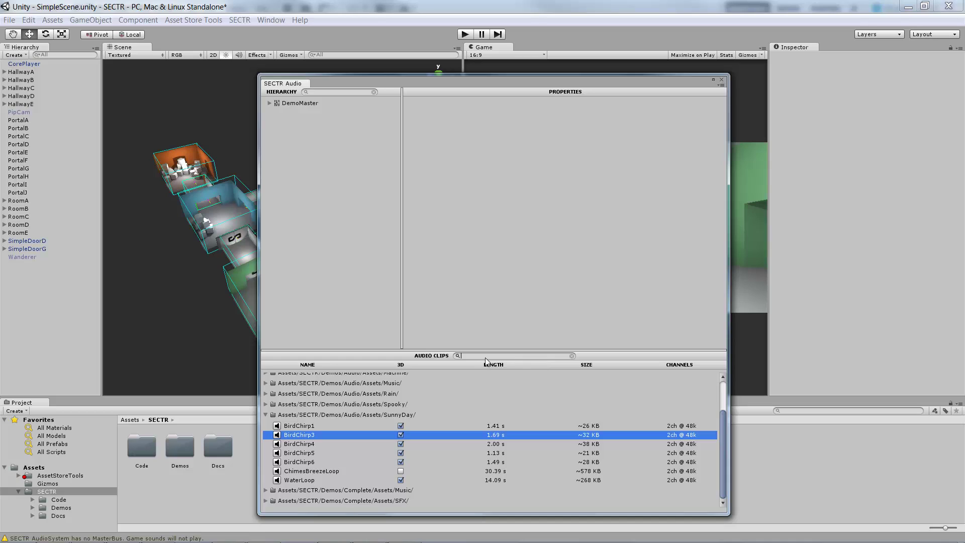
{"action": "left_click", "coordinate": [266, 415]}
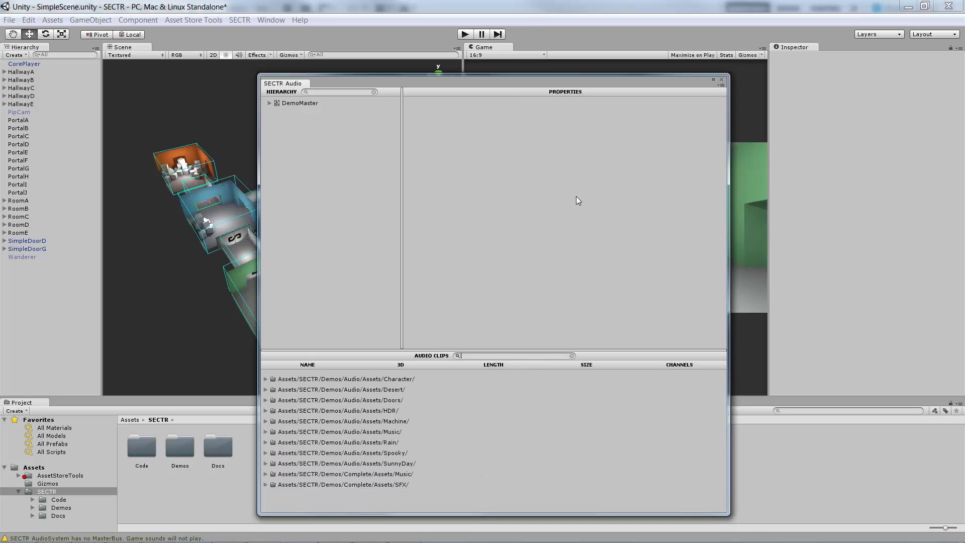
Create a top-level bus named Master in the Assets folder beside DemoMaster
{"action": "right_click", "coordinate": [302, 174]}
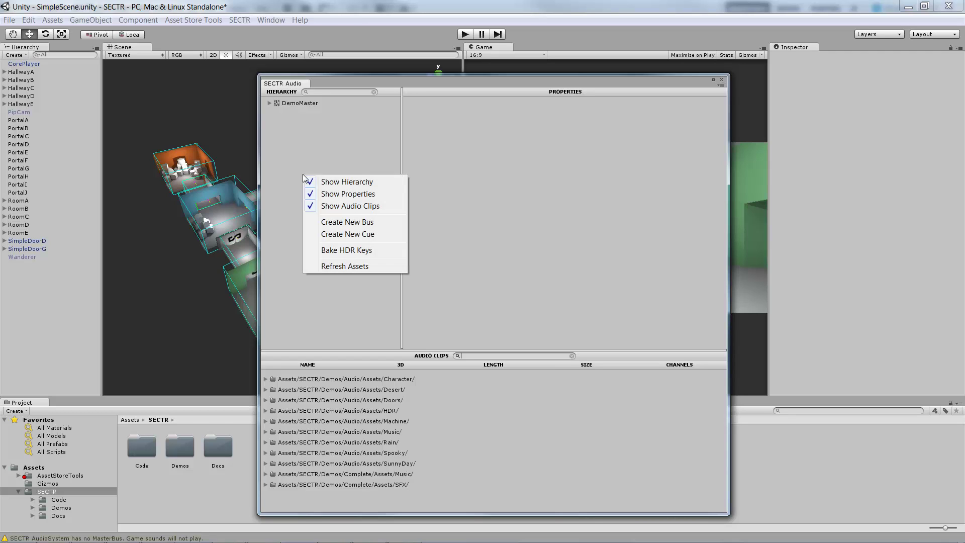
{"action": "left_click", "coordinate": [355, 224]}
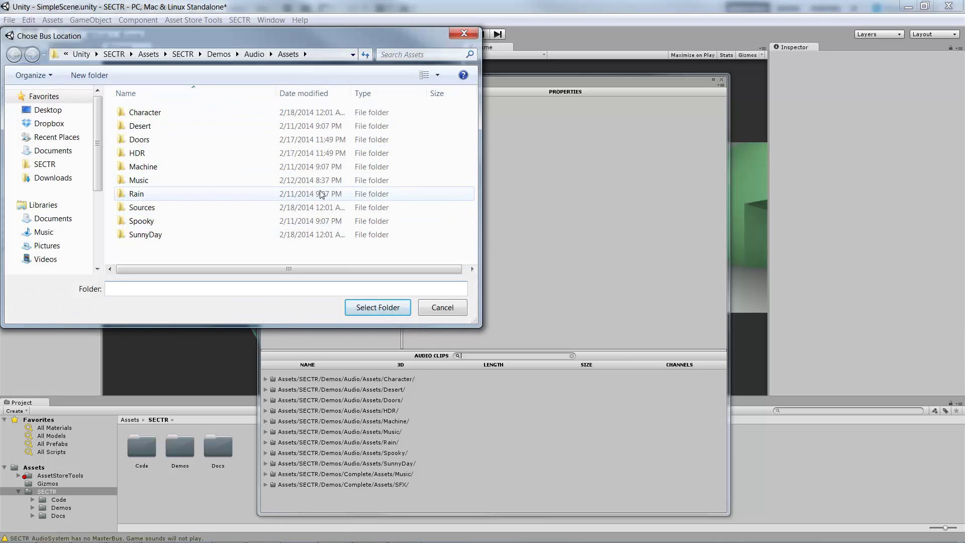
{"action": "left_click", "coordinate": [365, 309]}
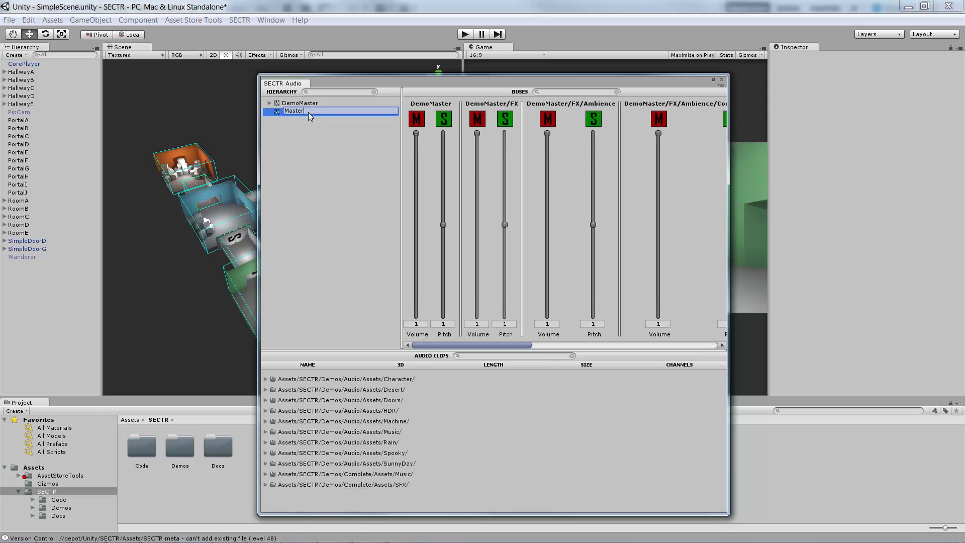
{"action": "key", "text": "Return"}
{"action": "left_click", "coordinate": [296, 143]}
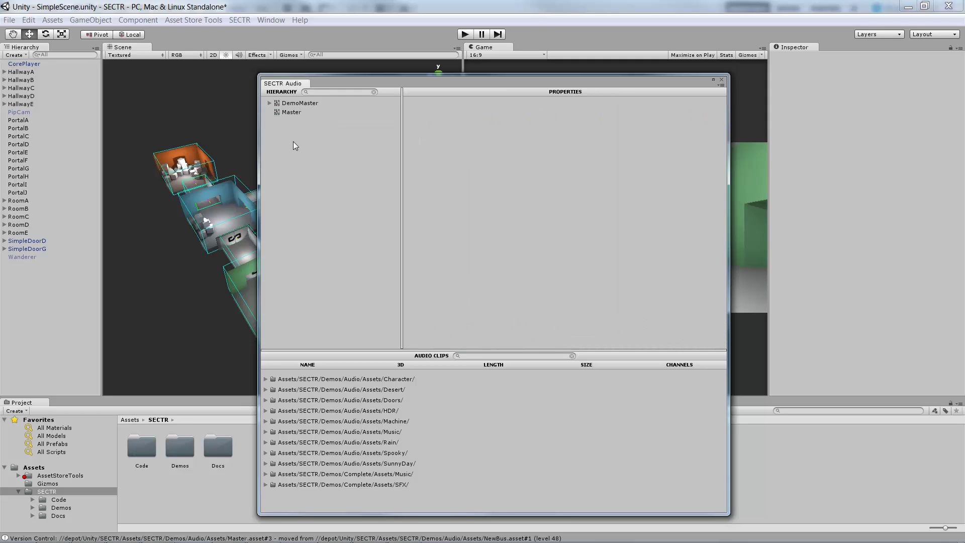
Create a bus named SFX under the Master bus and check its mixer settings
{"action": "left_click", "coordinate": [291, 112]}
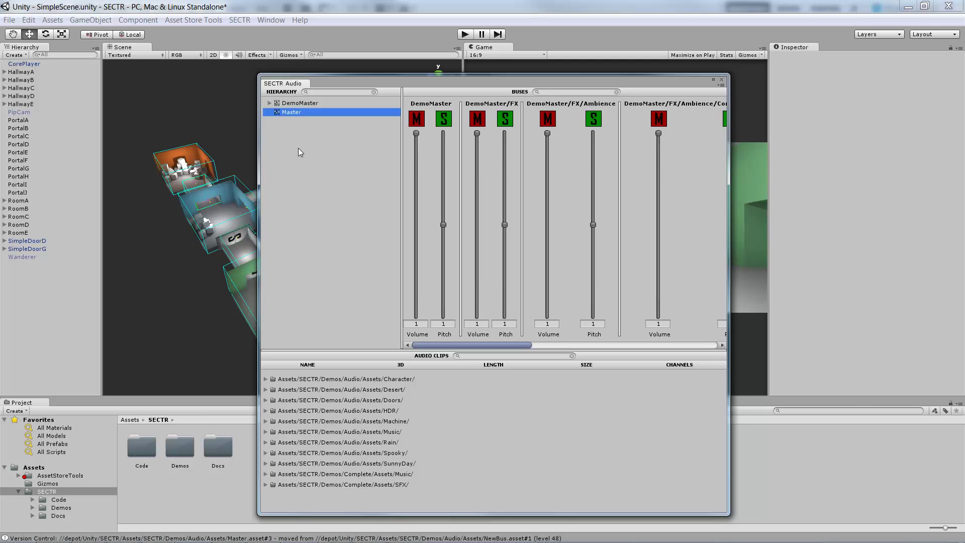
{"action": "right_click", "coordinate": [289, 114]}
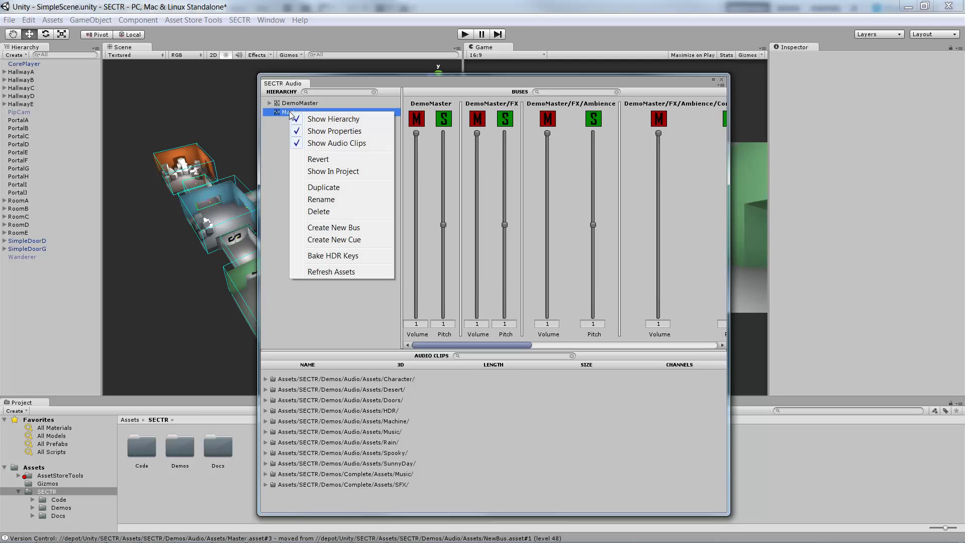
{"action": "left_click", "coordinate": [334, 228]}
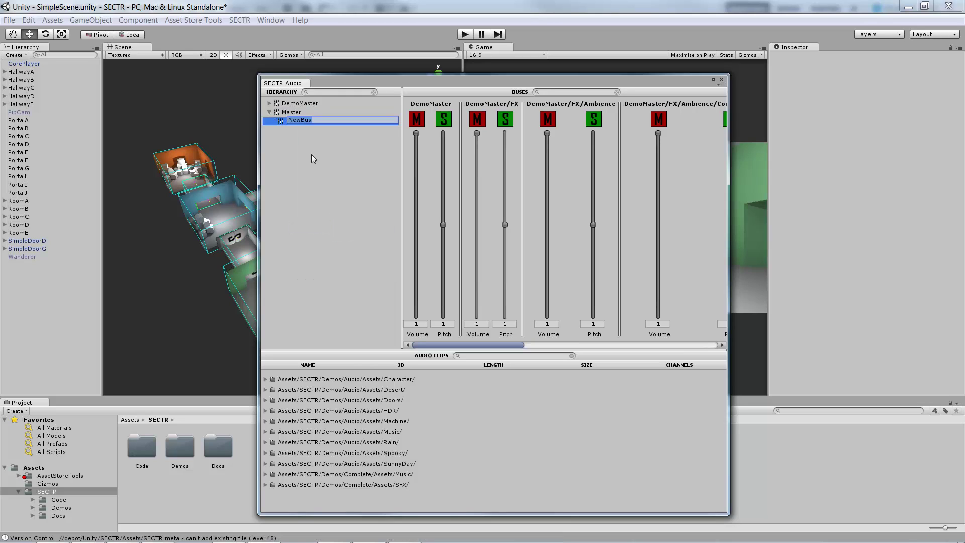
{"action": "type", "text": "SFX"}
{"action": "key", "text": "Return"}
{"action": "left_click", "coordinate": [308, 173]}
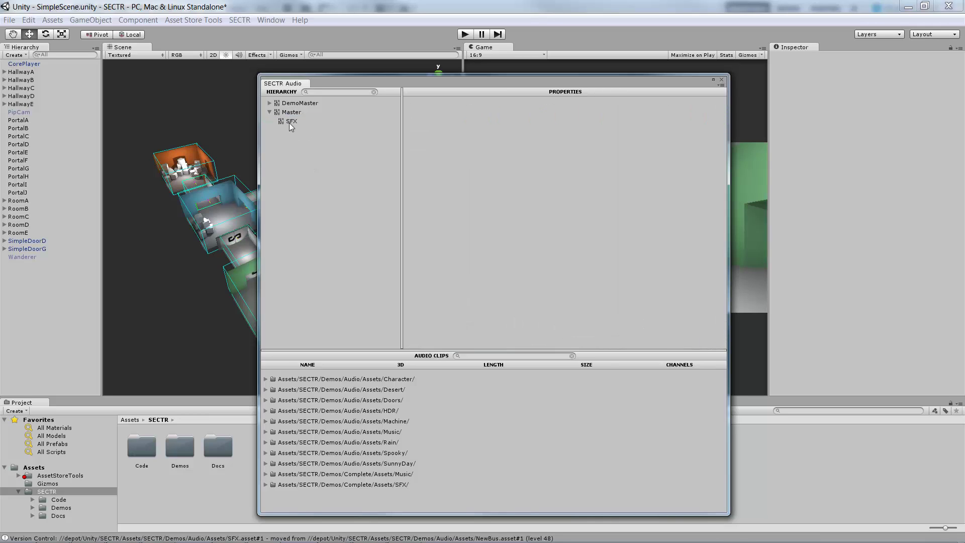
{"action": "left_click", "coordinate": [291, 123]}
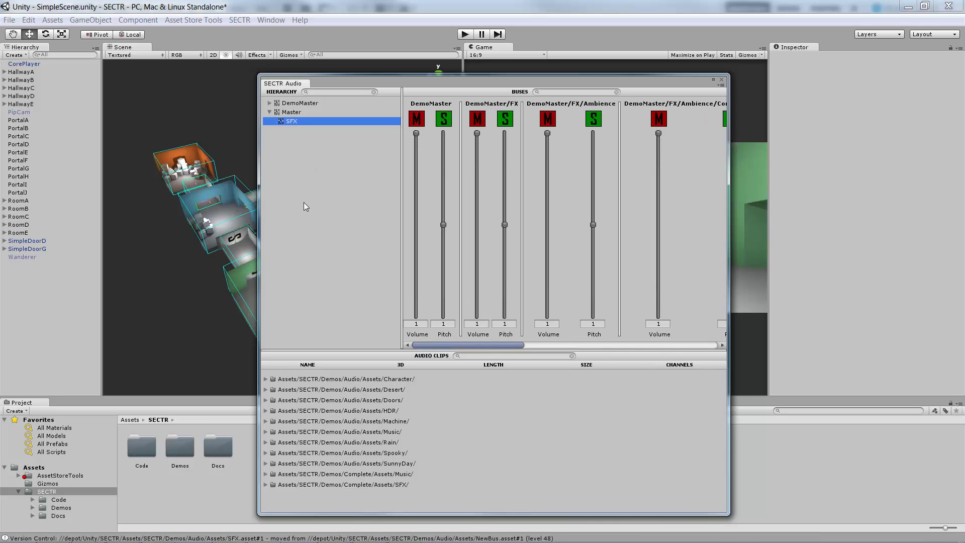
{"action": "left_click", "coordinate": [329, 222]}
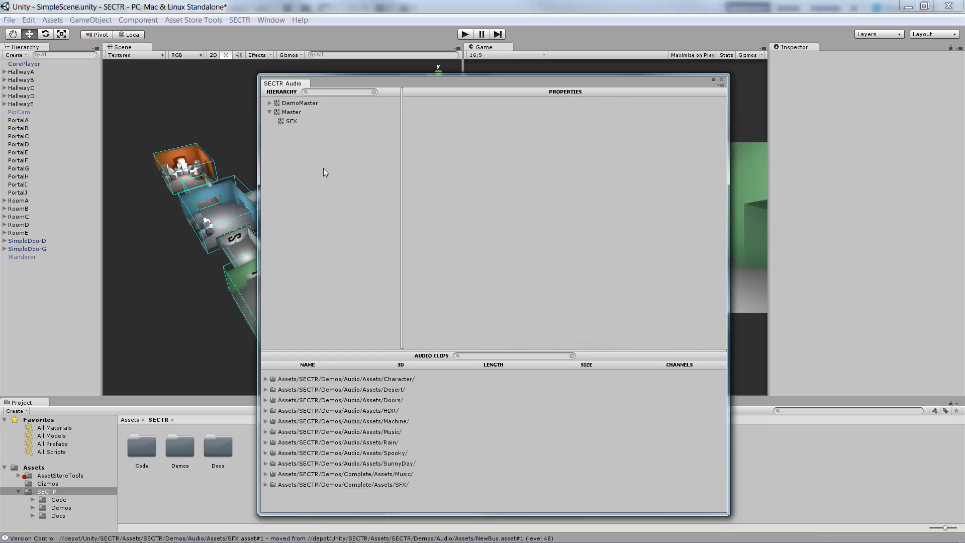
Expand the SunnyDay folder in Audio Clips and select the BirdChirp1 clip
{"action": "right_click", "coordinate": [291, 122]}
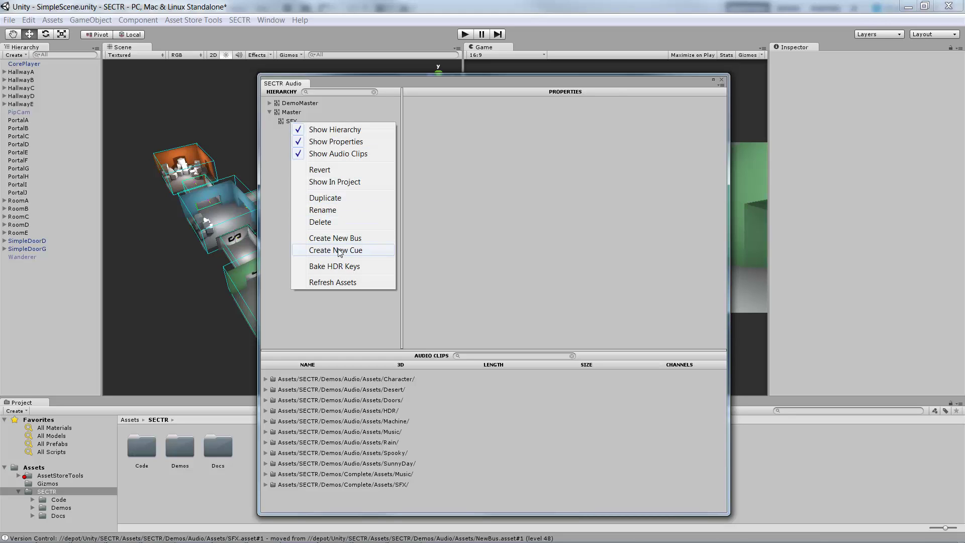
{"action": "left_click", "coordinate": [272, 249]}
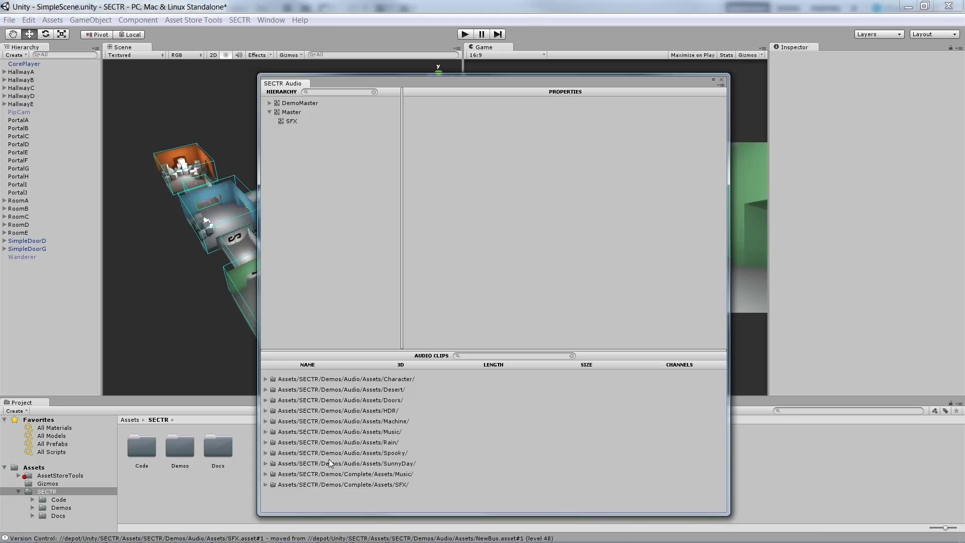
{"action": "left_click", "coordinate": [266, 463]}
{"action": "left_click", "coordinate": [302, 484]}
{"action": "scroll", "coordinate": [340, 438], "scroll_direction": "down", "scroll_amount": 2}
{"action": "scroll", "coordinate": [340, 438], "scroll_direction": "down", "scroll_amount": 1}
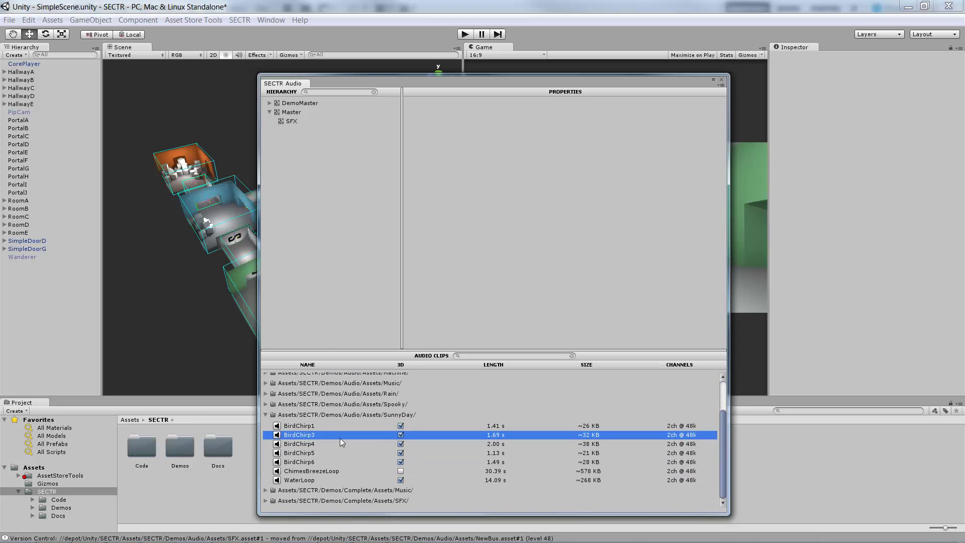
{"action": "left_click", "coordinate": [306, 426]}
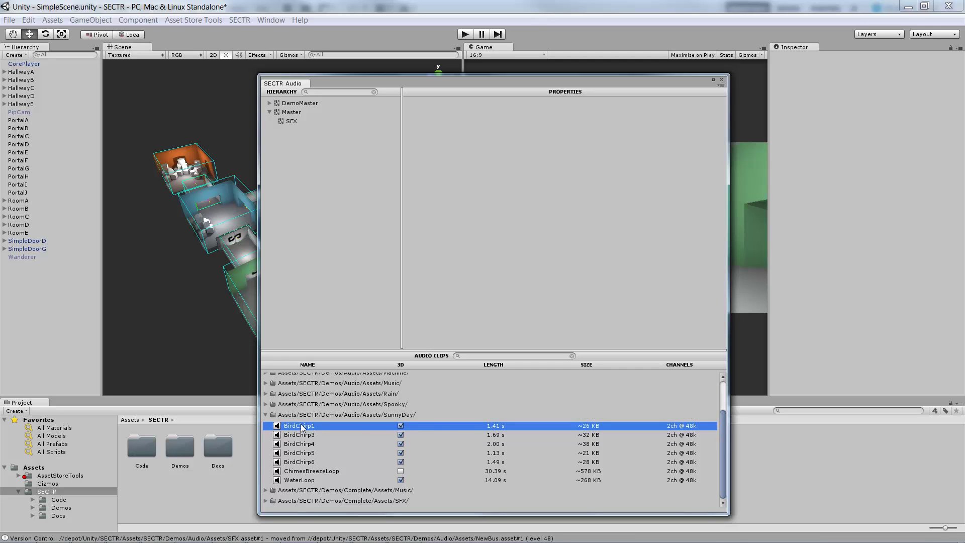
Drop BirdChirp1 onto the SFX bus to make a cue and rename it BirdChirp
{"action": "left_click_drag", "start_coordinate": [298, 426], "coordinate": [300, 129]}
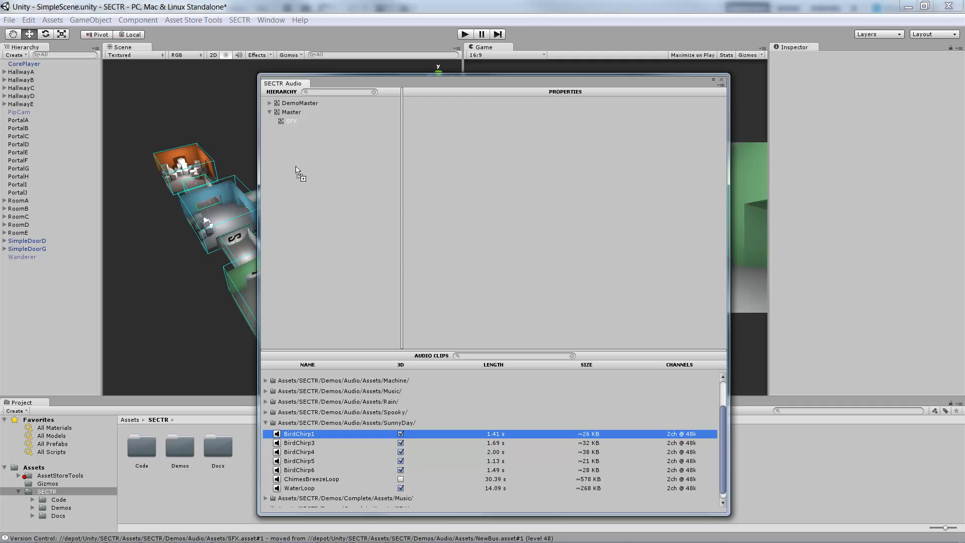
{"action": "key", "text": "End"}
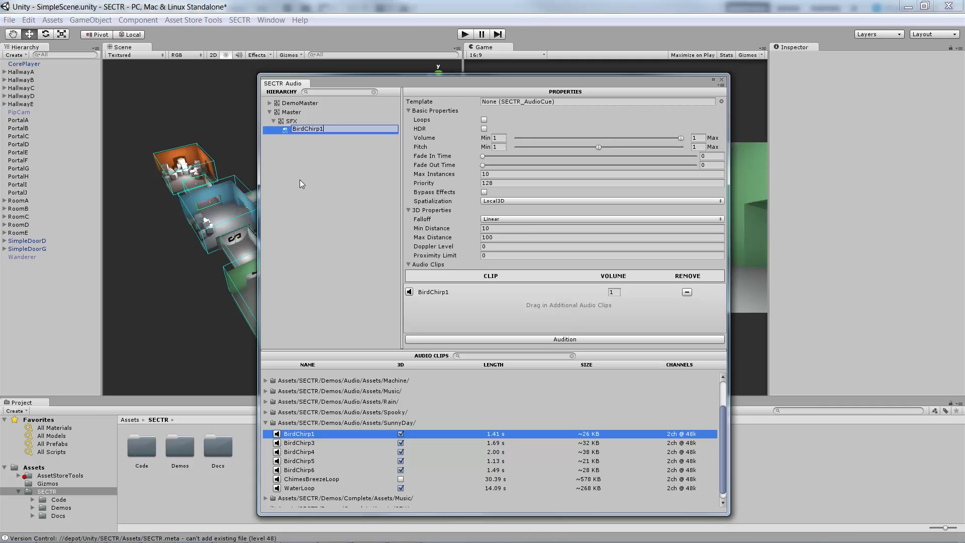
{"action": "key", "text": "BackSpace"}
{"action": "key", "text": "Return"}
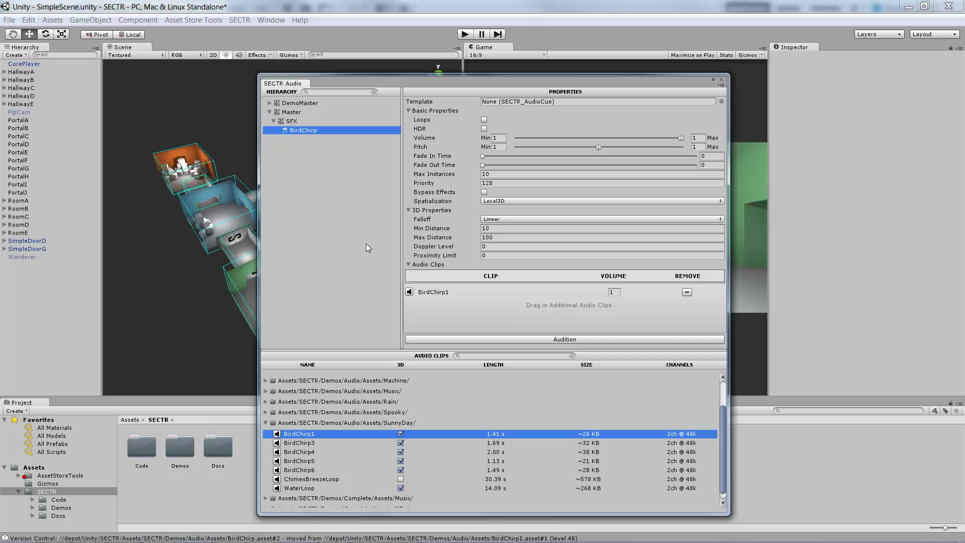
{"action": "mouse_move", "coordinate": [431, 177]}
Add BirdChirp3 and BirdChirp4 to the BirdChirp cue, audition it, and keep Random playback
{"action": "left_click_drag", "start_coordinate": [305, 444], "coordinate": [441, 308]}
{"action": "left_click", "coordinate": [410, 289]}
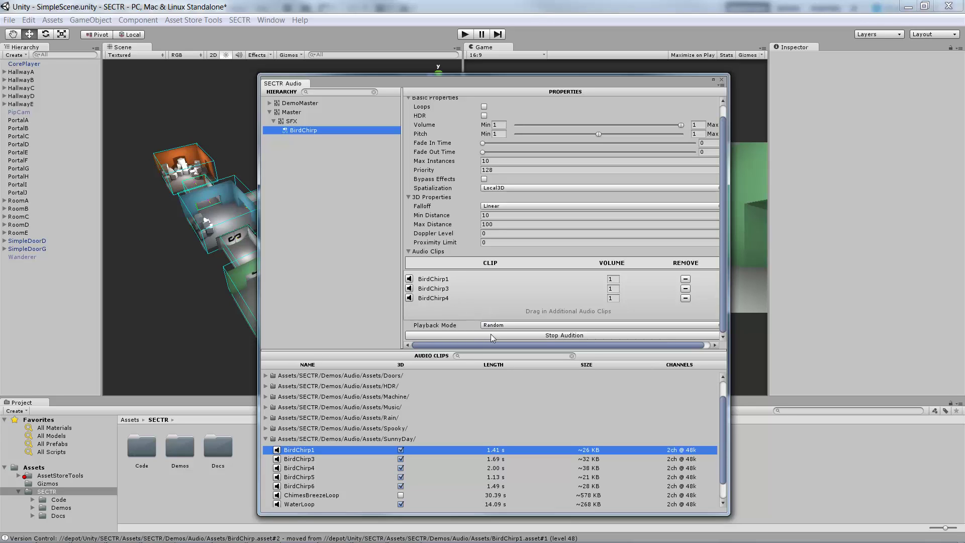
{"action": "left_click", "coordinate": [459, 335]}
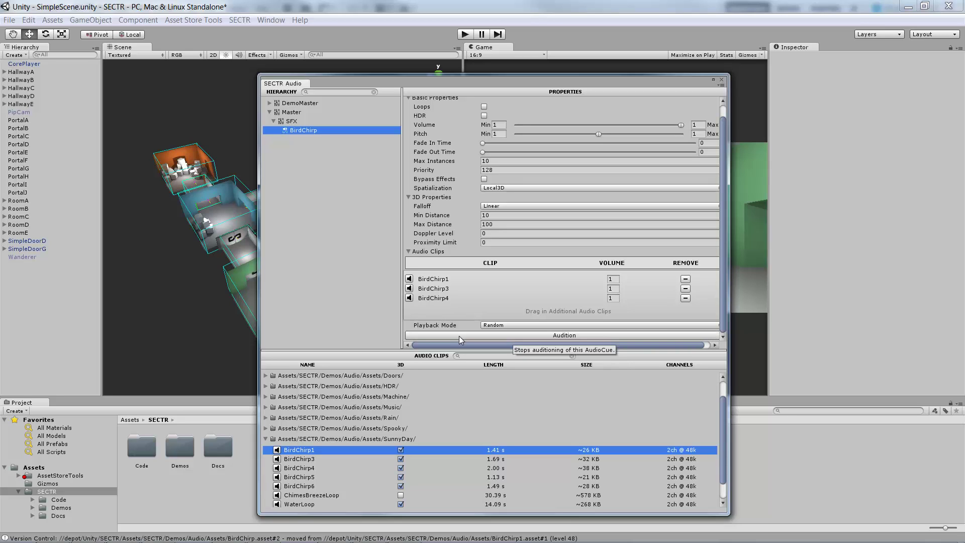
{"action": "left_click", "coordinate": [459, 336]}
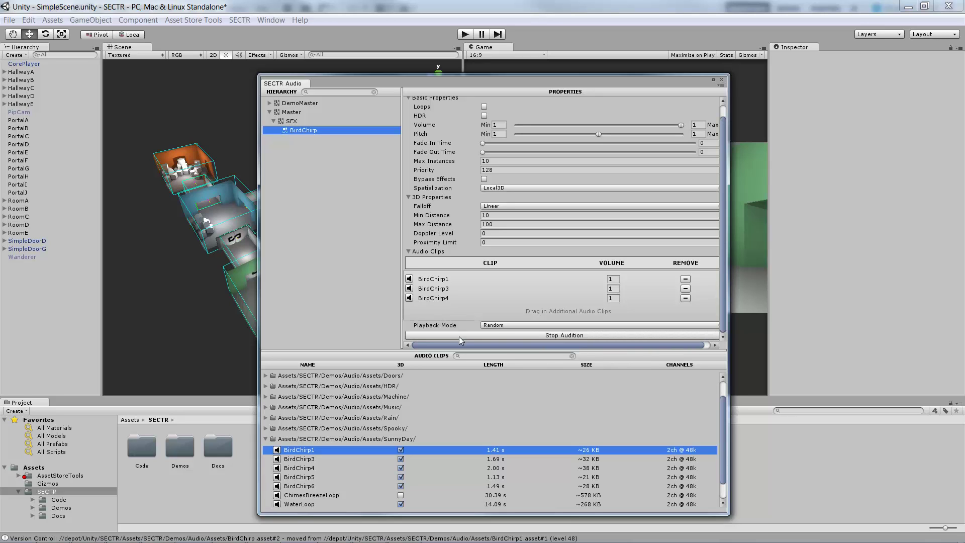
{"action": "left_click", "coordinate": [502, 325]}
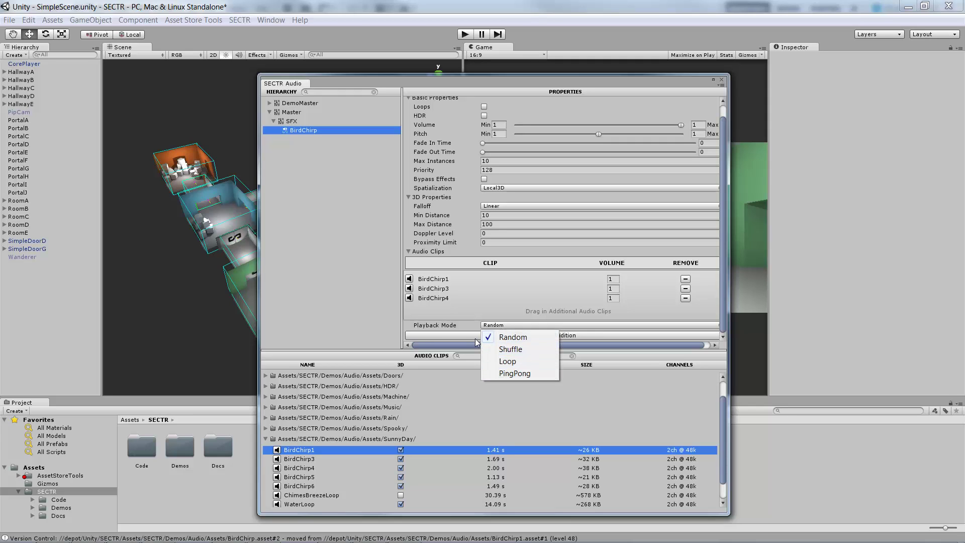
{"action": "left_click", "coordinate": [453, 328]}
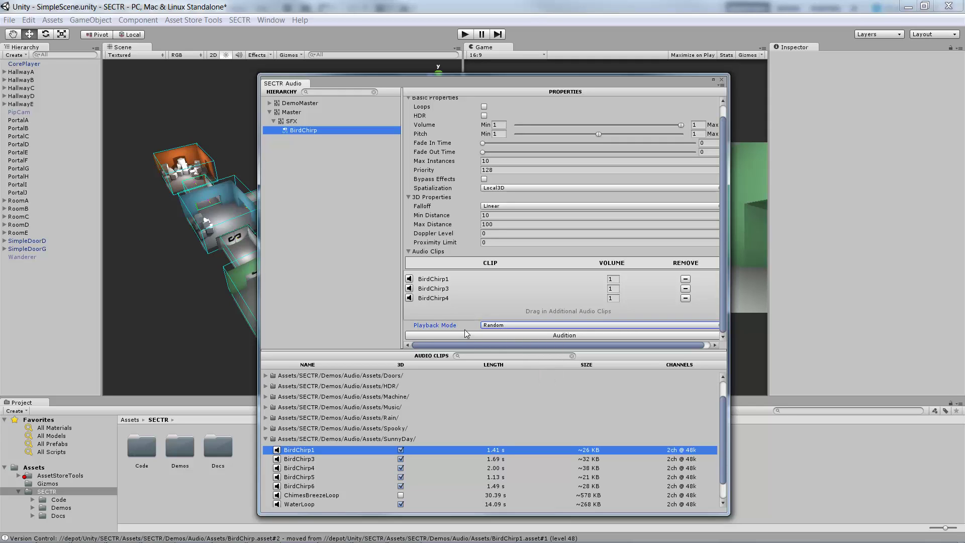
Set CorePlayer's SECTR Audio System Master Bus field to the new Master bus
{"action": "left_click_drag", "start_coordinate": [421, 86], "coordinate": [495, 80]}
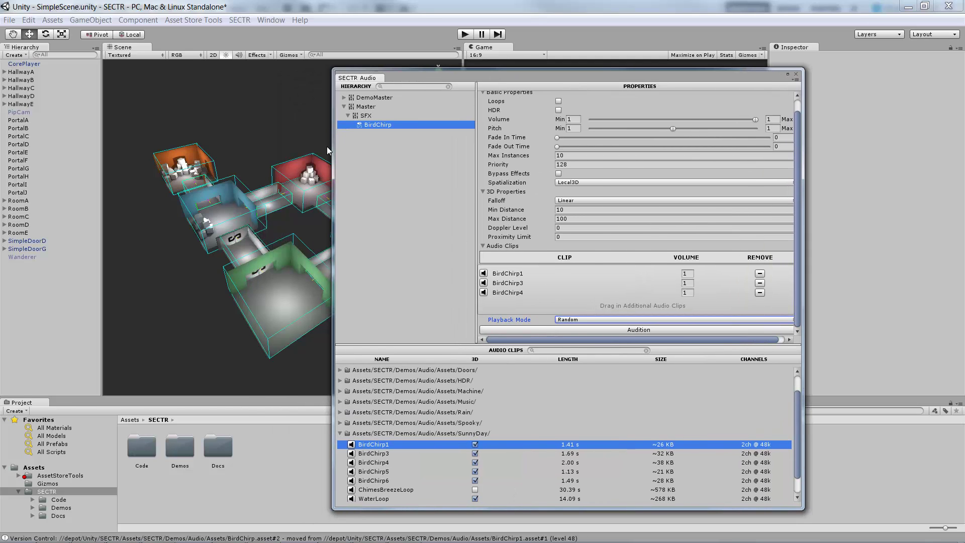
{"action": "left_click", "coordinate": [38, 63]}
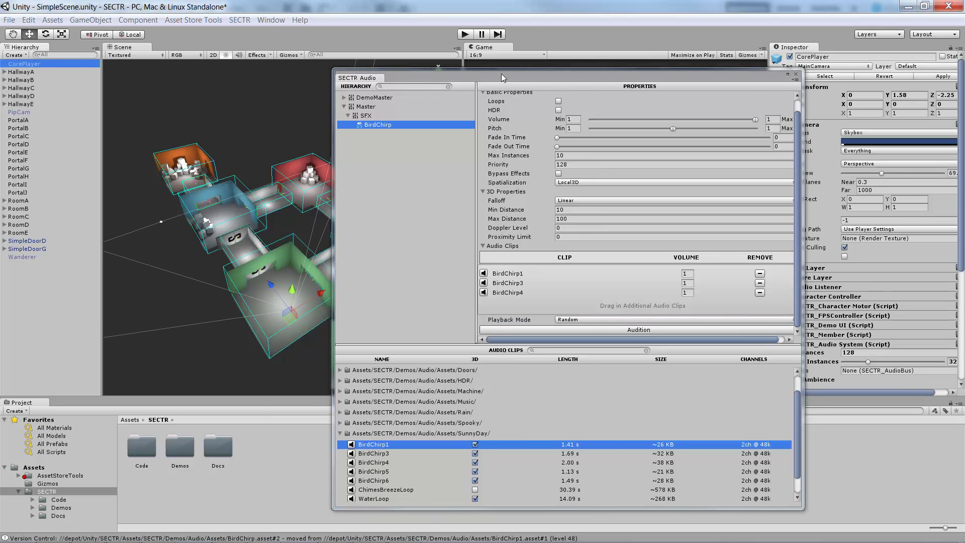
{"action": "left_click_drag", "start_coordinate": [502, 73], "coordinate": [415, 71]}
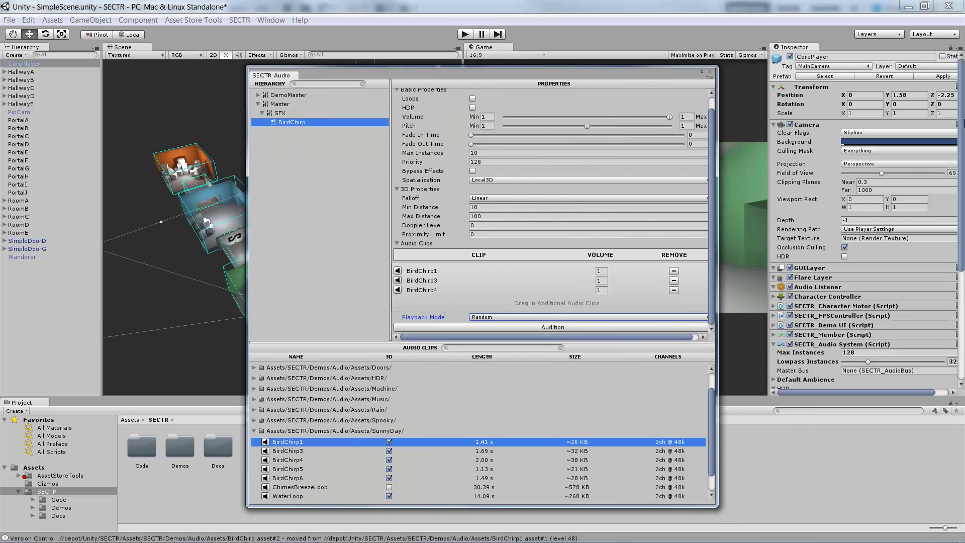
{"action": "left_click_drag", "start_coordinate": [961, 127], "coordinate": [961, 209]}
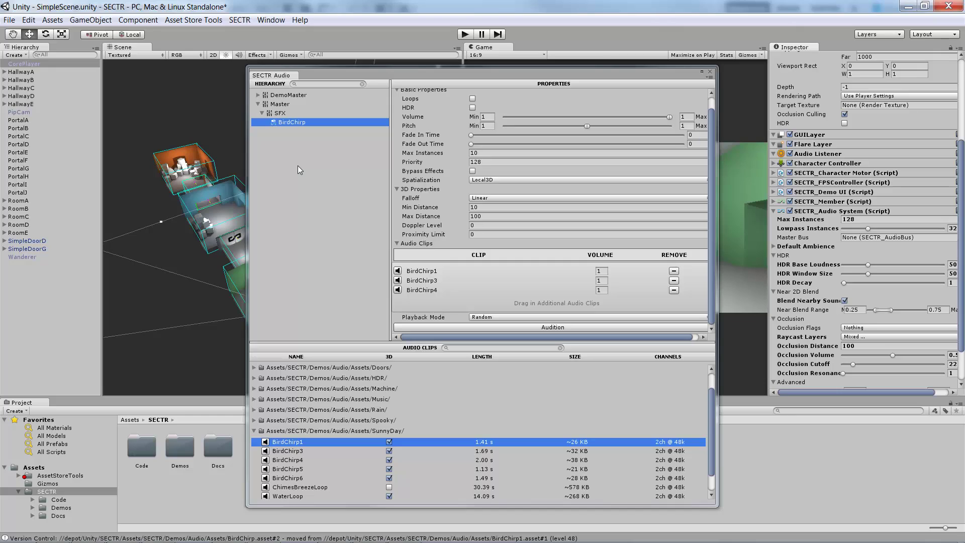
{"action": "left_click", "coordinate": [280, 104]}
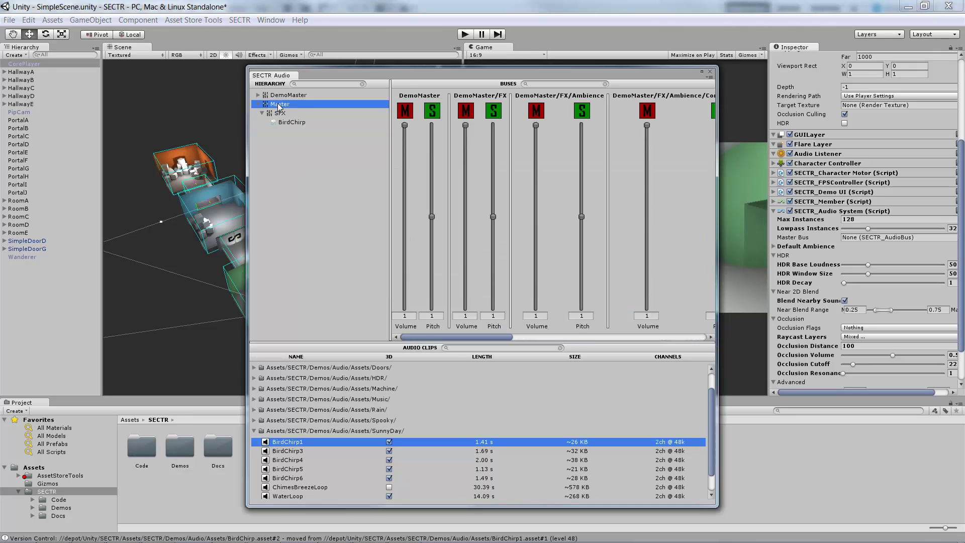
{"action": "left_click_drag", "start_coordinate": [273, 108], "coordinate": [867, 239]}
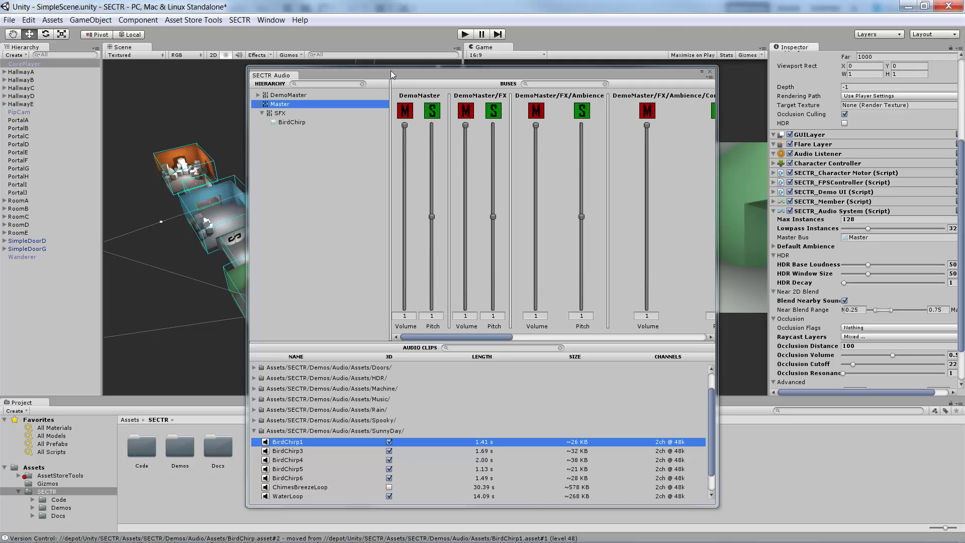
{"action": "left_click_drag", "start_coordinate": [390, 70], "coordinate": [491, 69]}
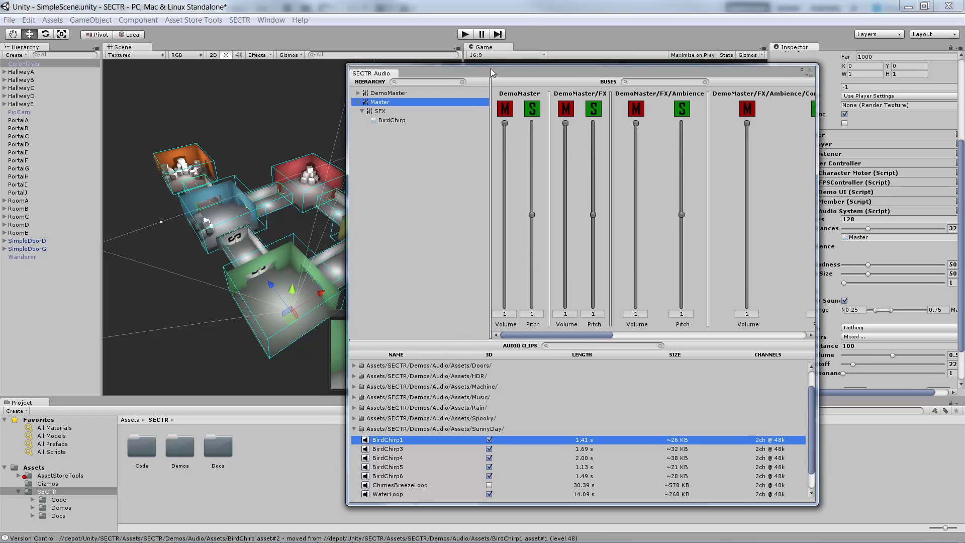
Create a Point Source via GameObject > Create Other > SECTR > Audio > Point Source
{"action": "left_click", "coordinate": [95, 20]}
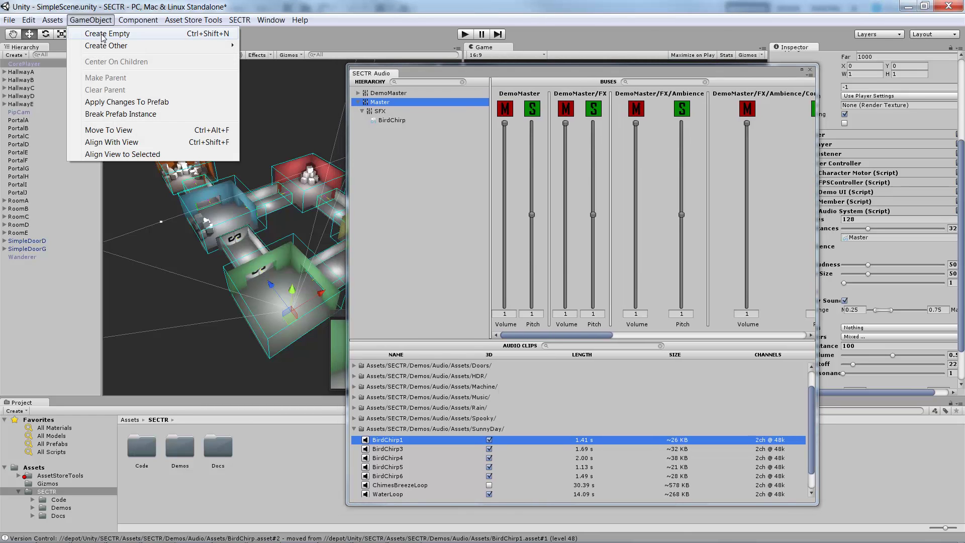
{"action": "mouse_move", "coordinate": [106, 46]}
{"action": "mouse_move", "coordinate": [318, 345]}
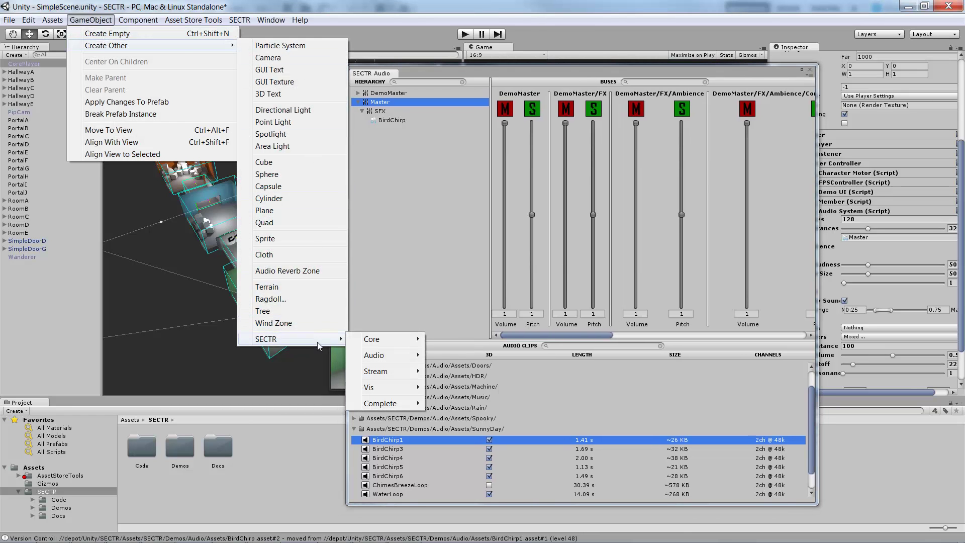
{"action": "mouse_move", "coordinate": [382, 357]}
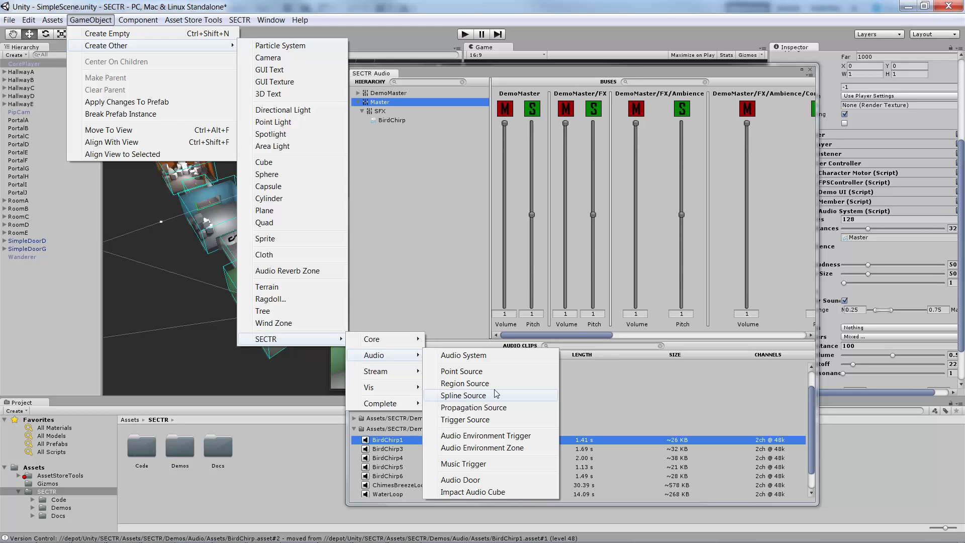
{"action": "left_click", "coordinate": [461, 371]}
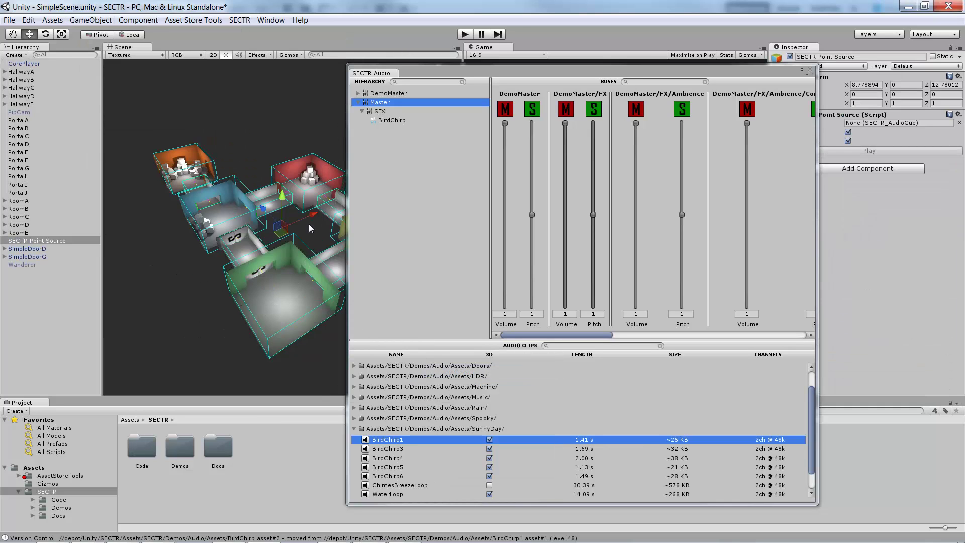
Move the point source into the green room and assign it the BirdChirp cue
{"action": "left_click_drag", "start_coordinate": [264, 210], "coordinate": [288, 296]}
{"action": "left_click_drag", "start_coordinate": [324, 252], "coordinate": [278, 276]}
{"action": "left_click_drag", "start_coordinate": [648, 71], "coordinate": [570, 68]}
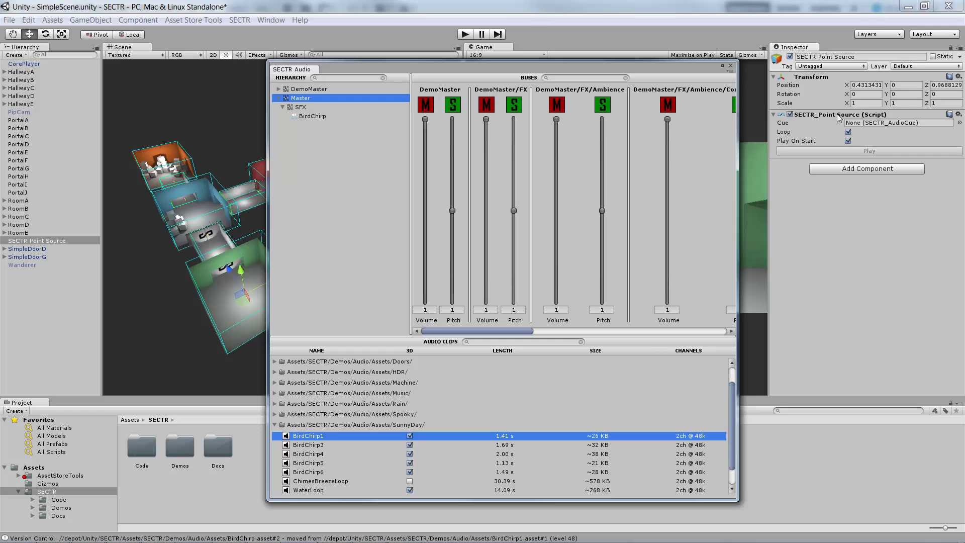
{"action": "left_click", "coordinate": [313, 116]}
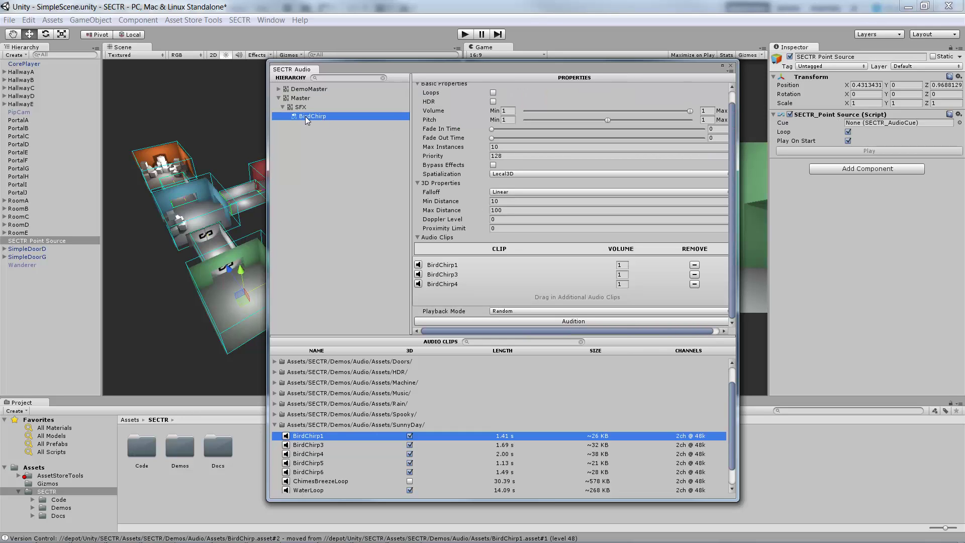
{"action": "left_click_drag", "start_coordinate": [309, 118], "coordinate": [880, 124]}
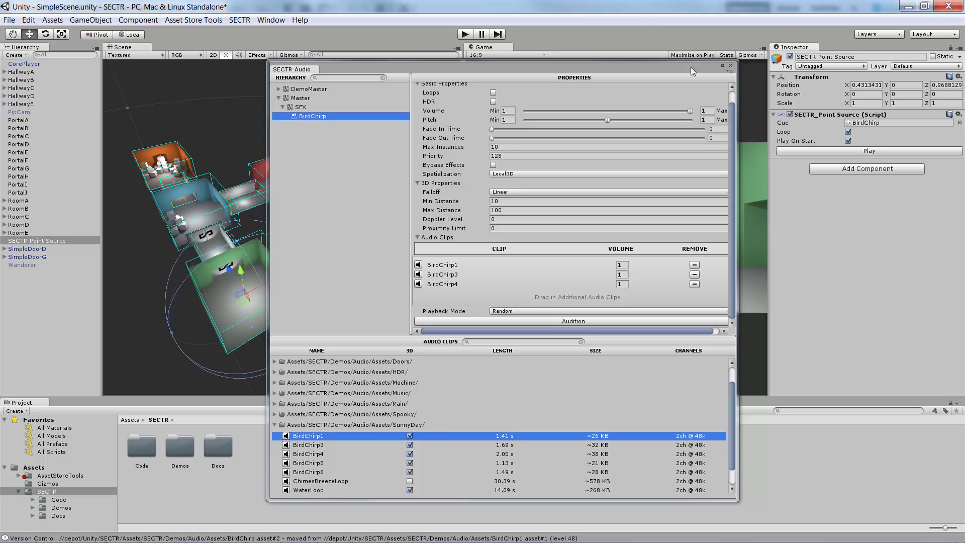
Shrink the point source's range sphere to about 7.1–18.8 units and apply it to the cue
{"action": "left_click_drag", "start_coordinate": [691, 67], "coordinate": [787, 60]}
{"action": "mouse_move", "coordinate": [245, 293]}
{"action": "left_mouse_down", "text": "alt"}
{"action": "mouse_move", "coordinate": [216, 289]}
{"action": "mouse_move", "coordinate": [247, 274]}
{"action": "left_mouse_up", "text": "alt"}
{"action": "scroll", "coordinate": [246, 274], "scroll_direction": "down", "scroll_amount": 4}
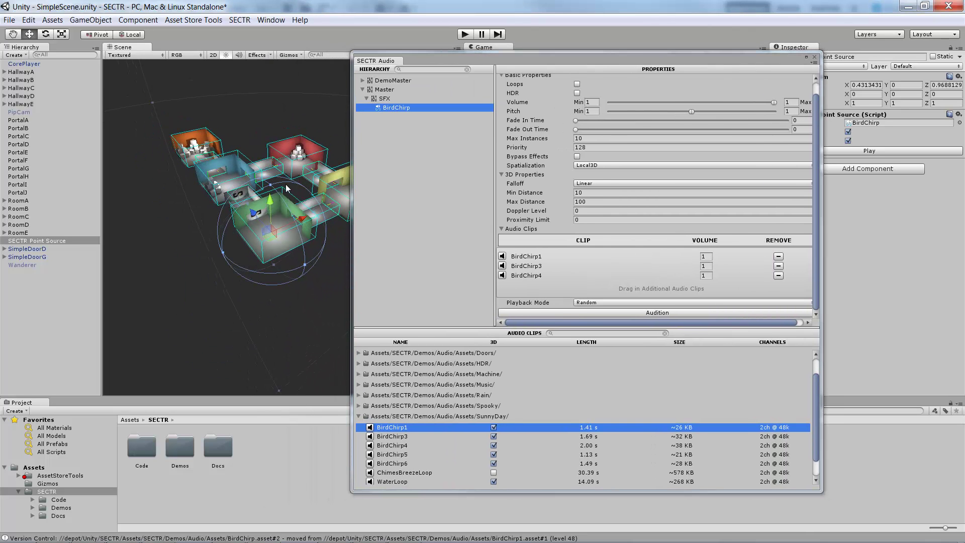
{"action": "left_click_drag", "start_coordinate": [223, 252], "coordinate": [239, 246]}
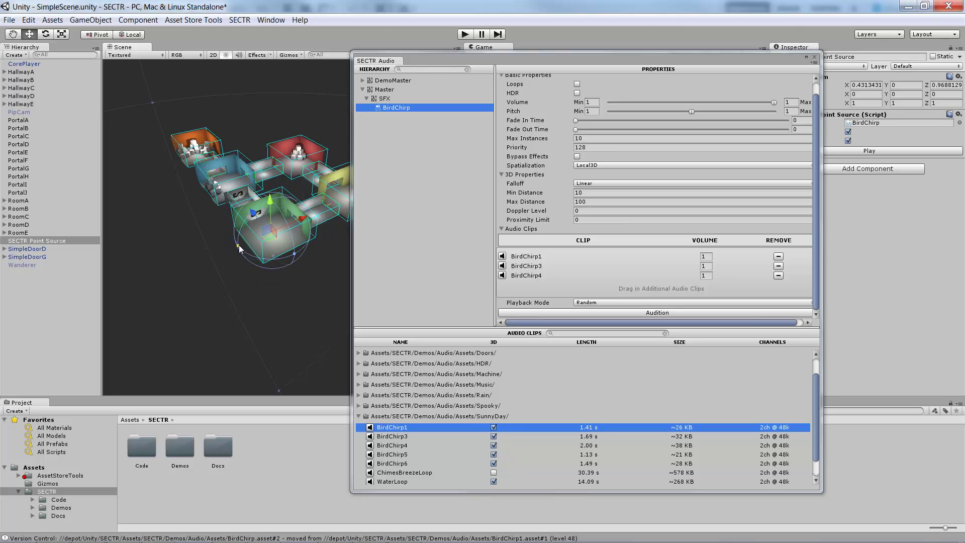
{"action": "left_click_drag", "start_coordinate": [152, 103], "coordinate": [187, 159]}
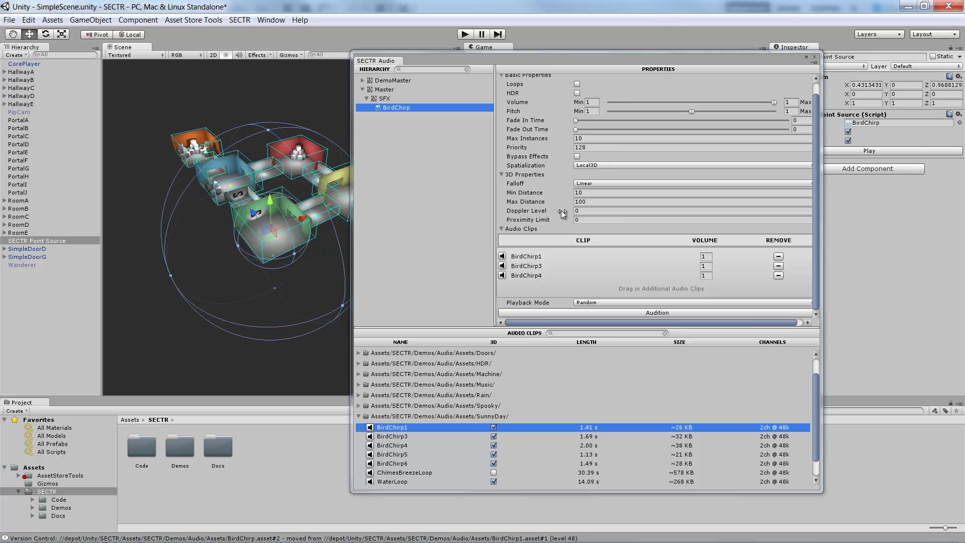
{"action": "left_click", "coordinate": [598, 227]}
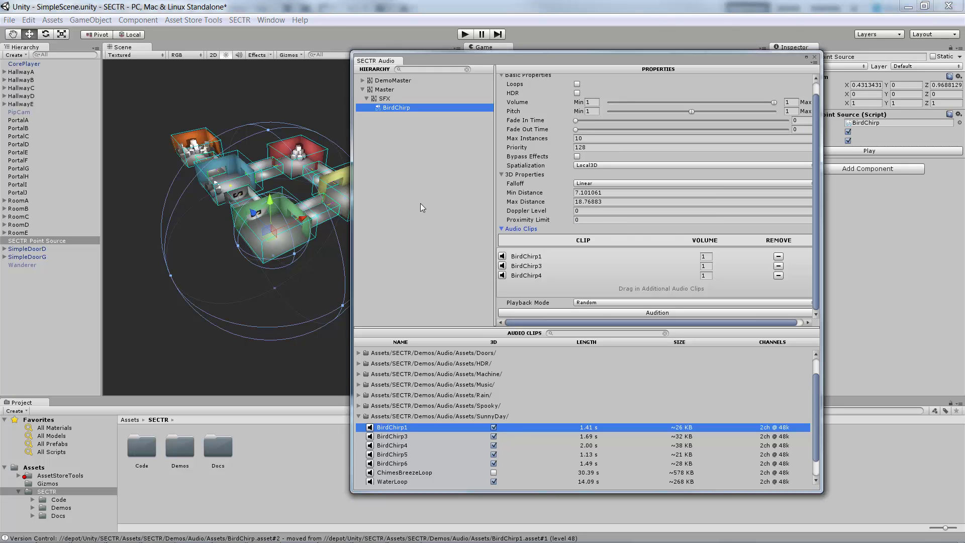
{"action": "left_click_drag", "start_coordinate": [296, 240], "coordinate": [236, 259], "text": "alt"}
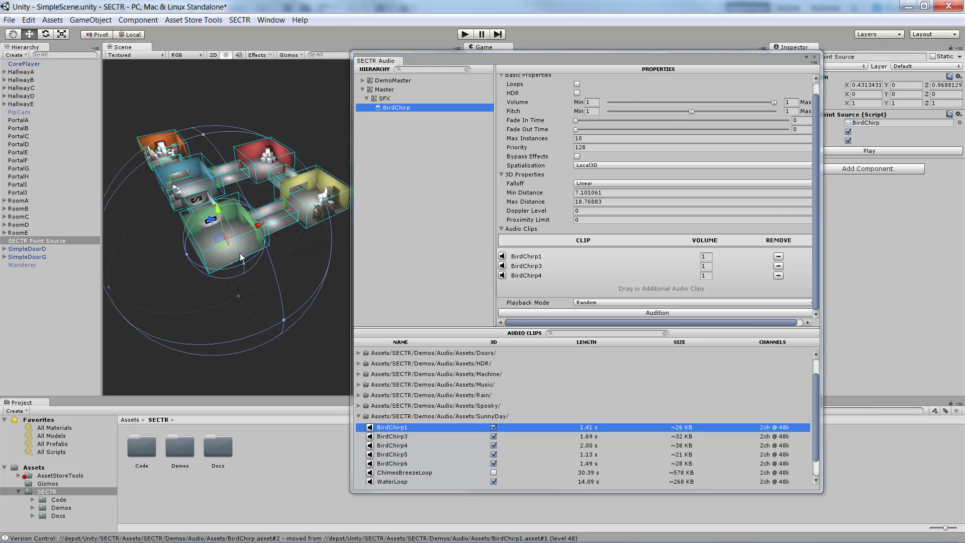
{"action": "left_click", "coordinate": [814, 56]}
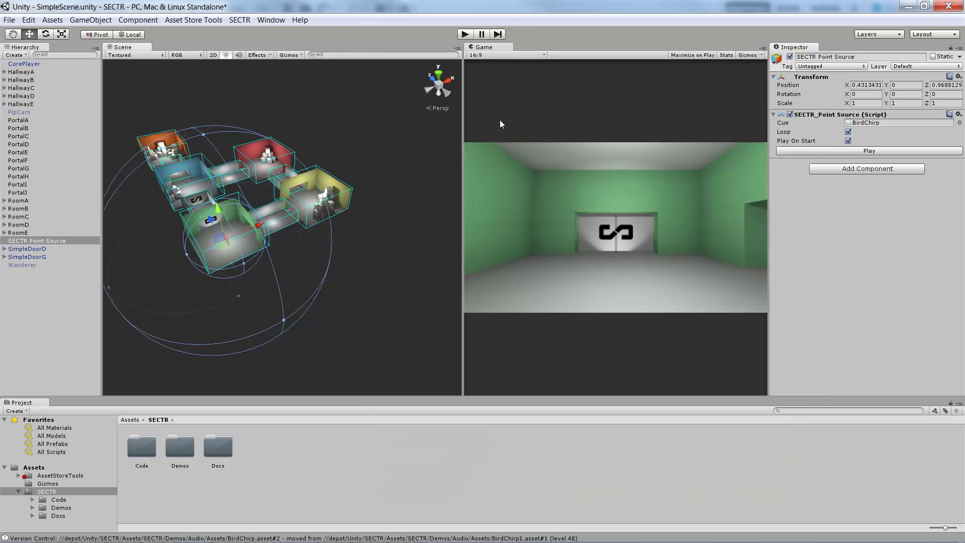
Run SimpleScene in Play mode and close the game's welcome message to hear BirdChirp playing
{"action": "left_click", "coordinate": [468, 34]}
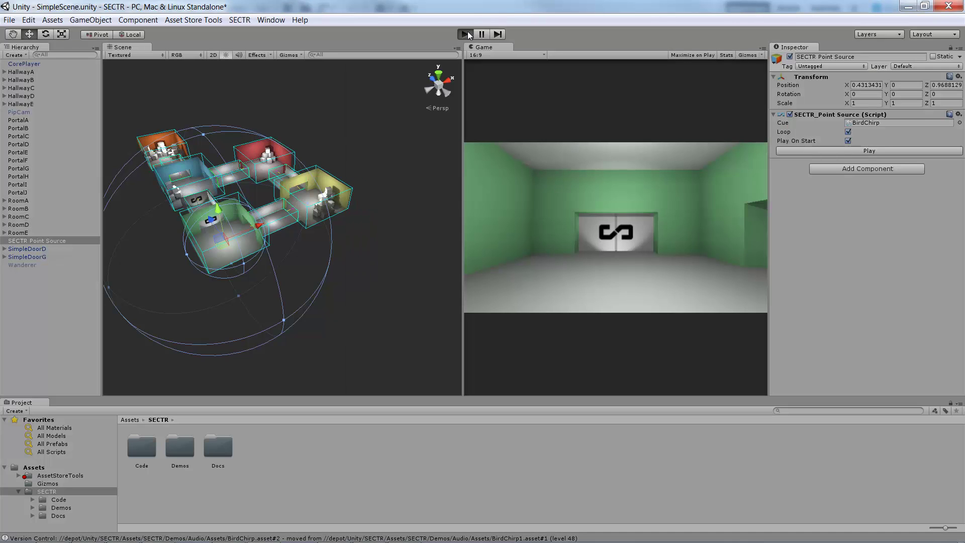
{"action": "left_click", "coordinate": [601, 245]}
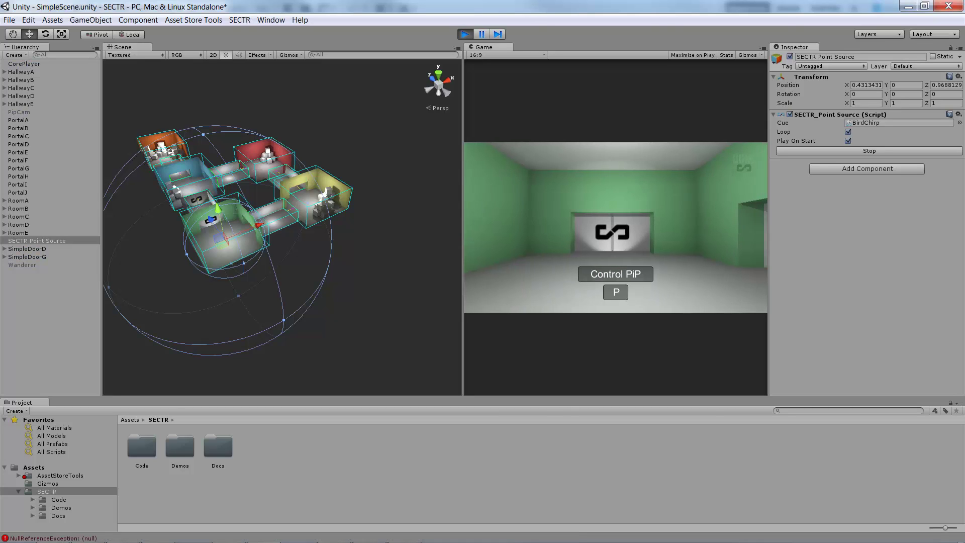